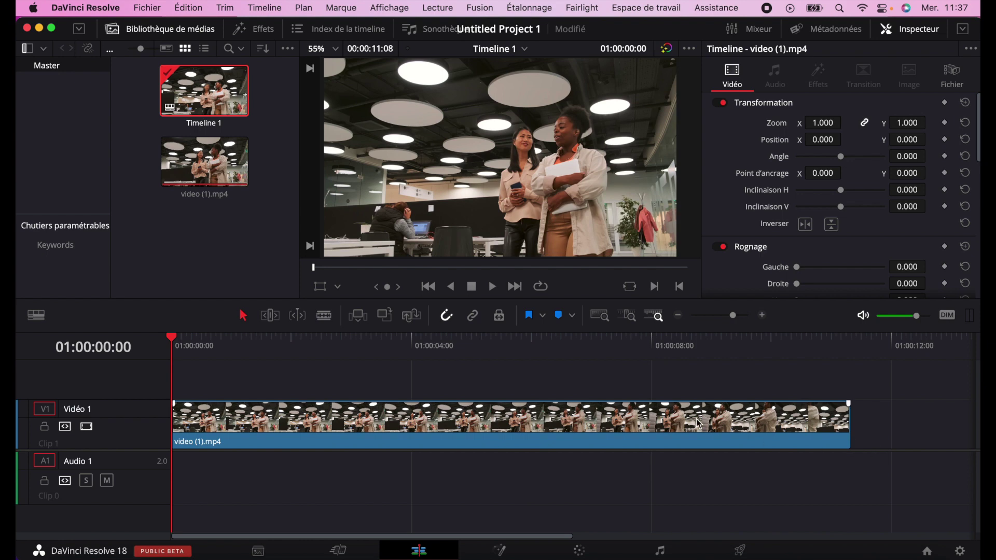
Select the video (1).mp4 clip on the V1 track for colour grading
{"action": "mouse_move", "coordinate": [389, 384]}
{"action": "left_mouse_down"}
{"action": "mouse_move", "coordinate": [533, 393]}
{"action": "mouse_move", "coordinate": [177, 393]}
{"action": "left_mouse_up"}
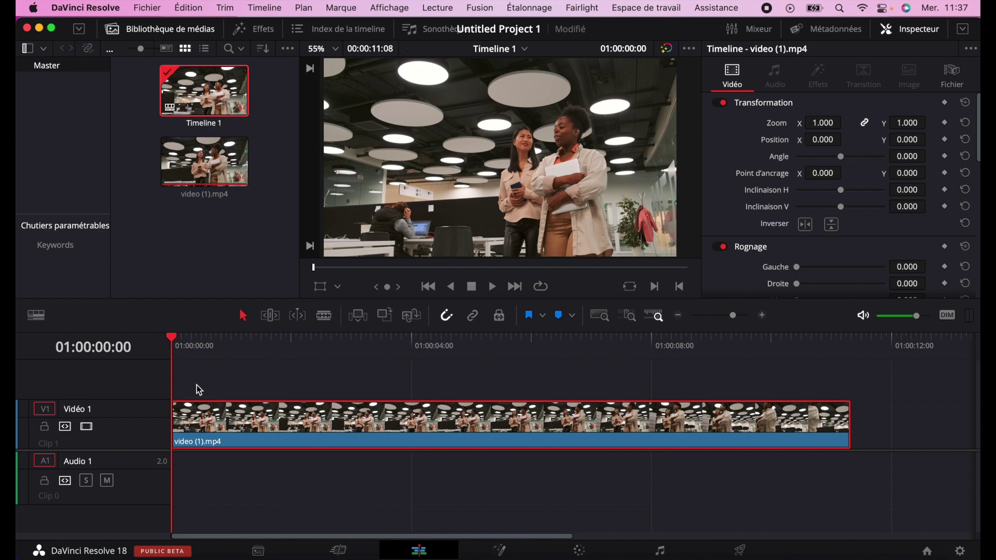
{"action": "left_click", "coordinate": [582, 552]}
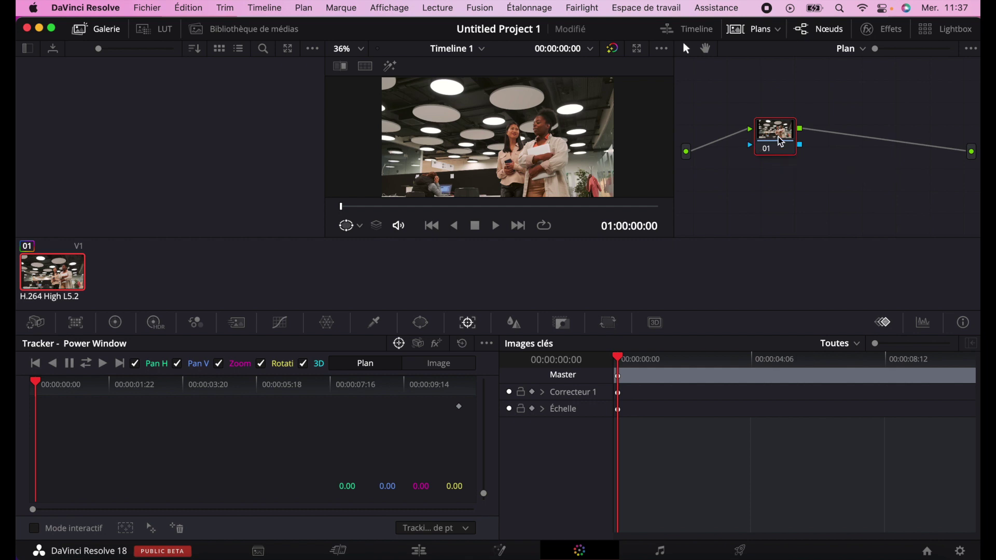
Add serial corrector node 02 after node 01
{"action": "right_click", "coordinate": [782, 143]}
{"action": "mouse_move", "coordinate": [846, 212]}
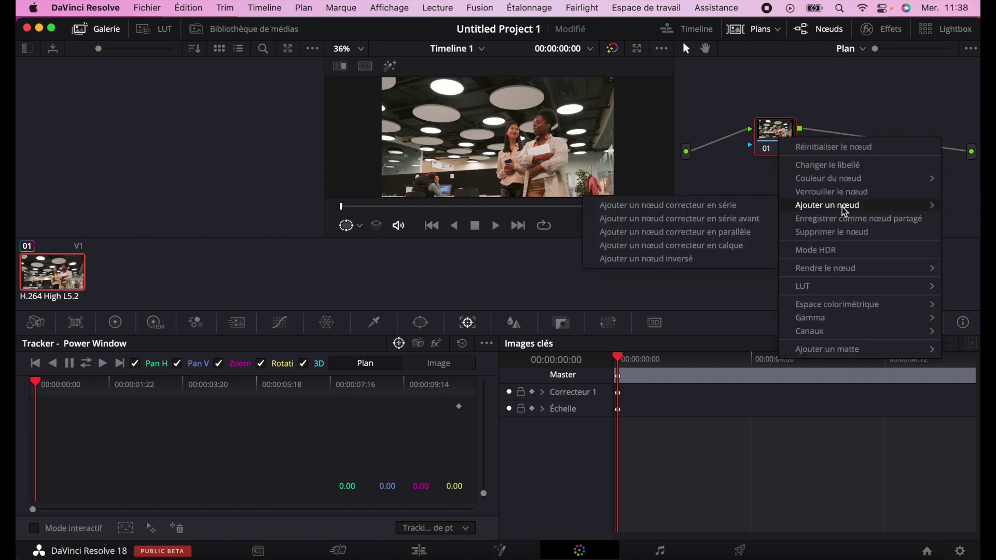
{"action": "left_click", "coordinate": [744, 206]}
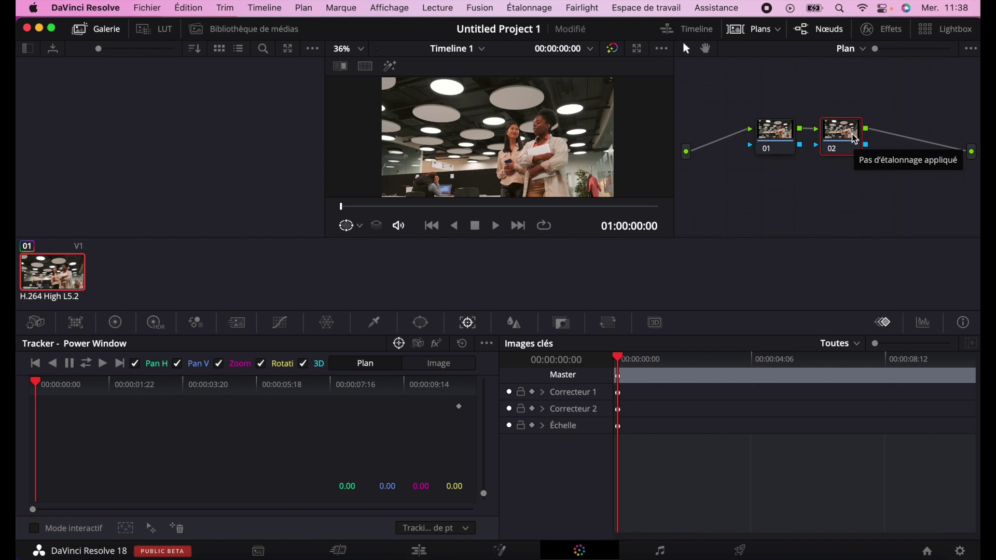
Blur node 02 with radius 0.95 and H/V ratio about 0.52, then save the project
{"action": "left_click", "coordinate": [516, 324]}
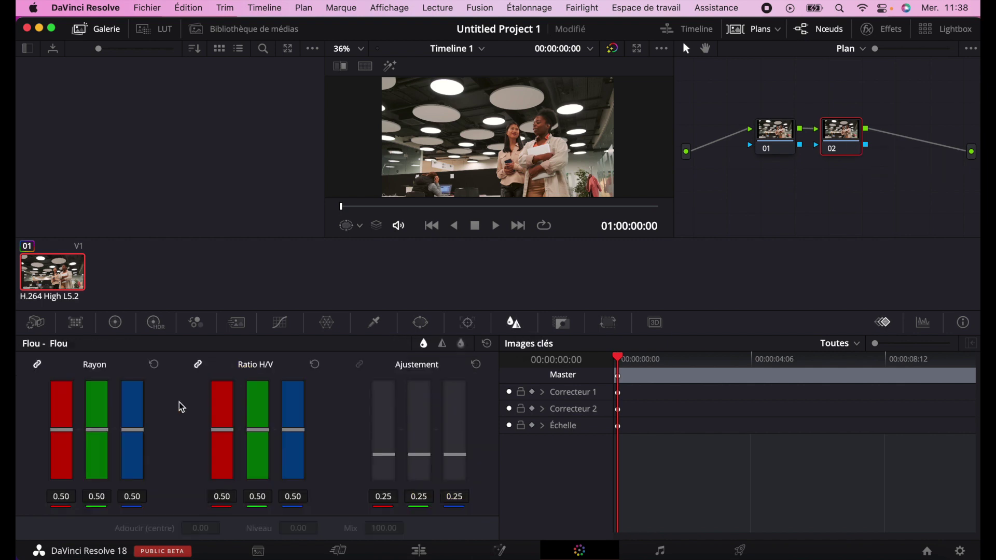
{"action": "mouse_move", "coordinate": [134, 430]}
{"action": "left_mouse_down"}
{"action": "mouse_move", "coordinate": [134, 375]}
{"action": "mouse_move", "coordinate": [145, 381]}
{"action": "left_mouse_up"}
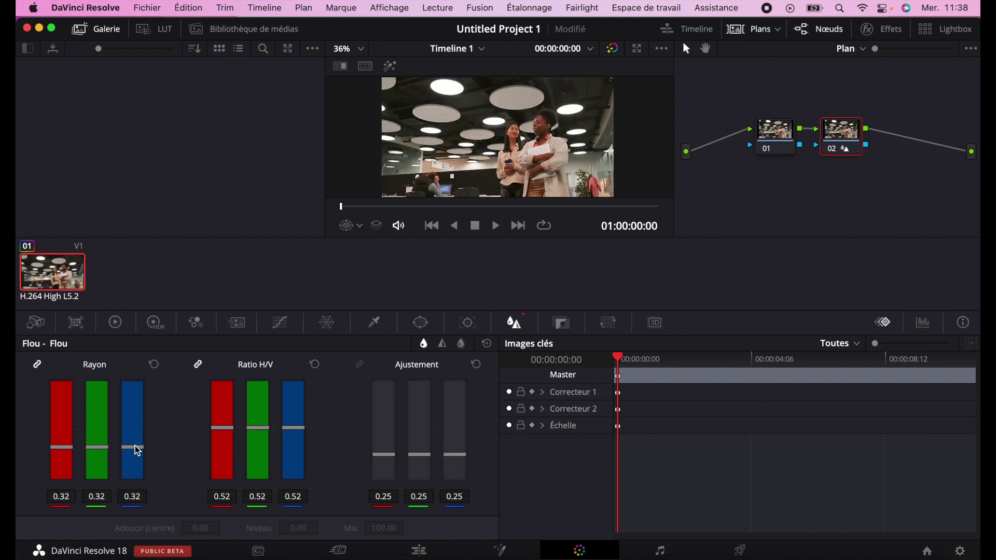
{"action": "mouse_move", "coordinate": [292, 429]}
{"action": "left_mouse_down"}
{"action": "mouse_move", "coordinate": [289, 421]}
{"action": "mouse_move", "coordinate": [291, 430]}
{"action": "left_mouse_up"}
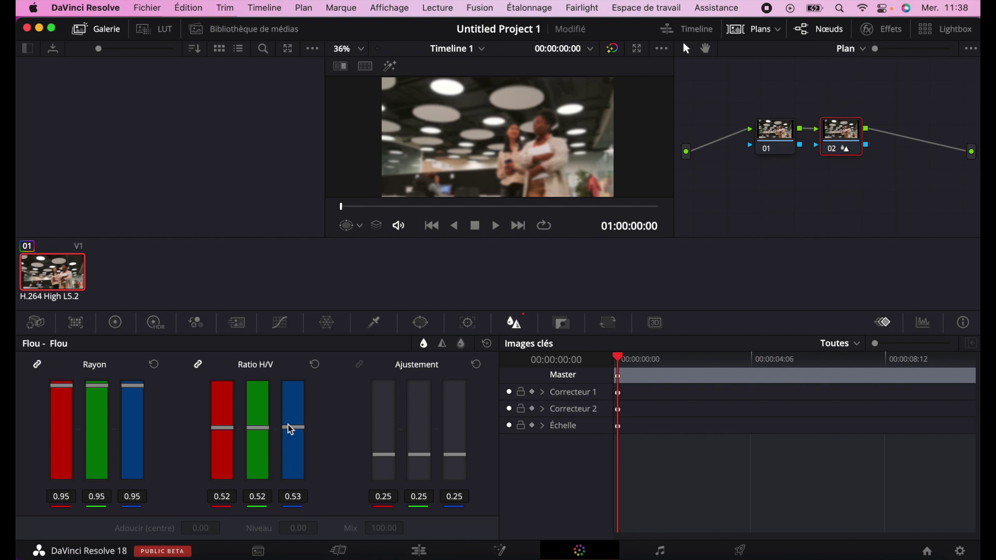
{"action": "key", "text": "super+s"}
Add a circular window to node 02, shrunk and softened over the left woman's face
{"action": "left_click", "coordinate": [421, 329]}
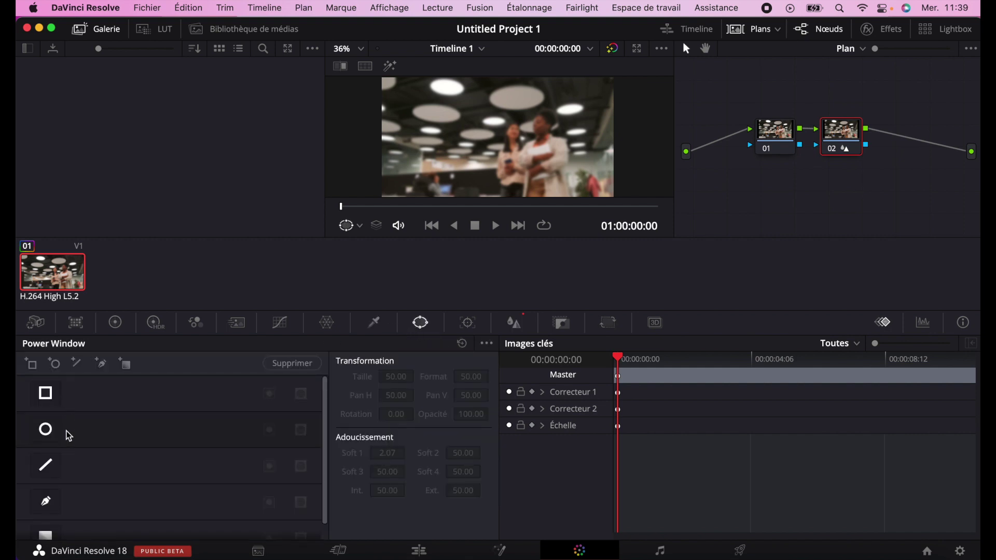
{"action": "left_click", "coordinate": [46, 430]}
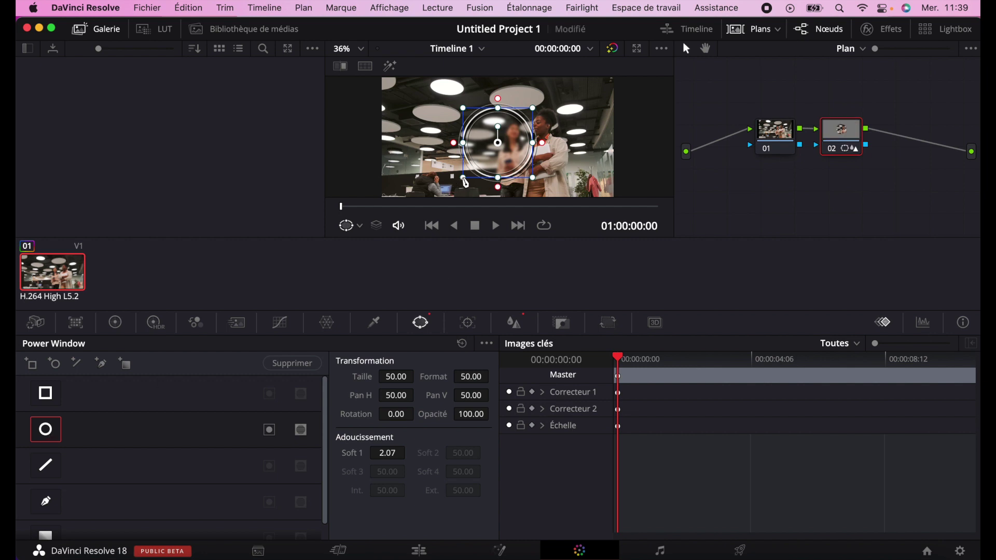
{"action": "left_click_drag", "start_coordinate": [464, 179], "coordinate": [483, 163]}
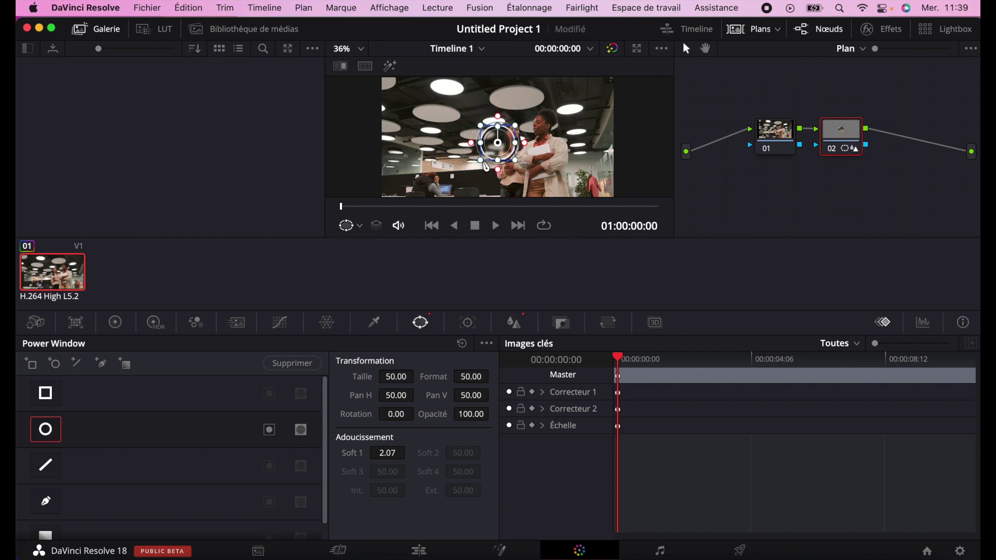
{"action": "left_click_drag", "start_coordinate": [498, 141], "coordinate": [530, 122]}
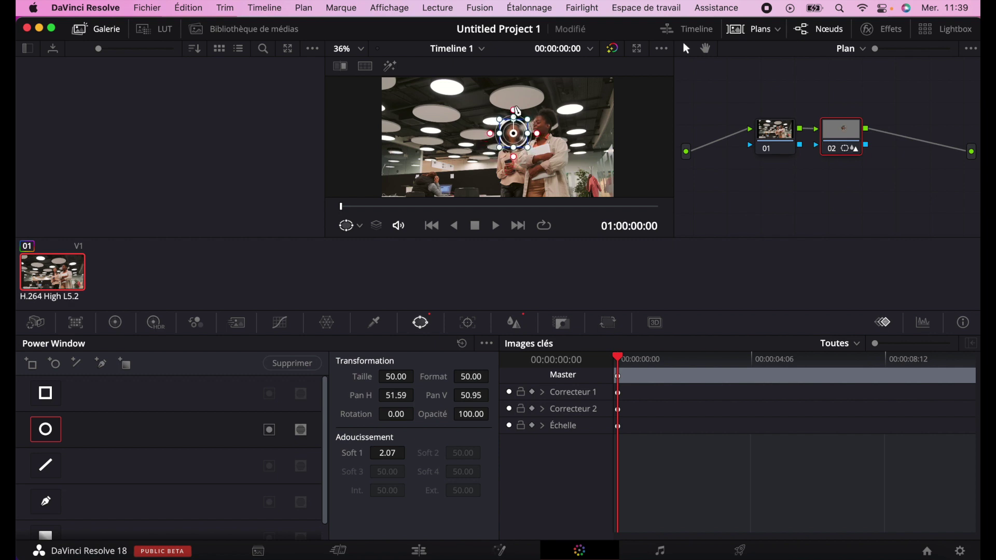
{"action": "mouse_move", "coordinate": [516, 112]}
{"action": "left_mouse_down"}
{"action": "mouse_move", "coordinate": [522, 96]}
{"action": "mouse_move", "coordinate": [519, 162]}
{"action": "mouse_move", "coordinate": [513, 132]}
{"action": "left_mouse_up"}
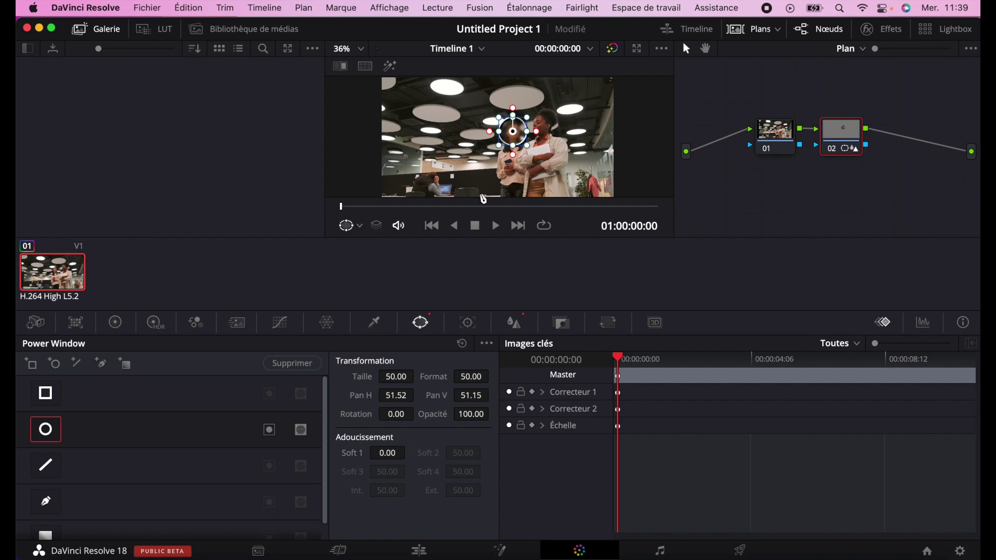
Play the clip to check the window, then return the playhead to the start
{"action": "left_click", "coordinate": [496, 226]}
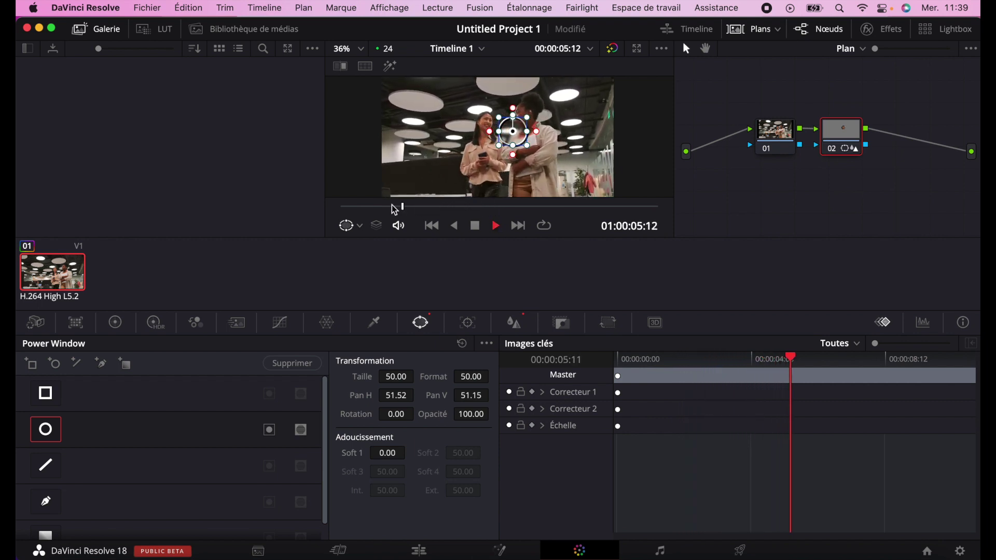
{"action": "left_click_drag", "start_coordinate": [394, 207], "coordinate": [335, 207]}
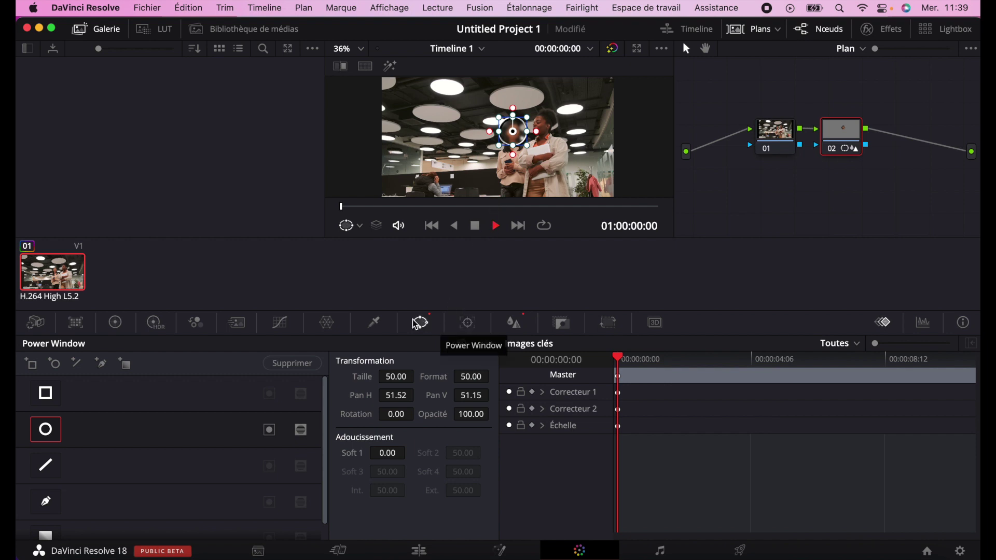
{"action": "left_click", "coordinate": [469, 325]}
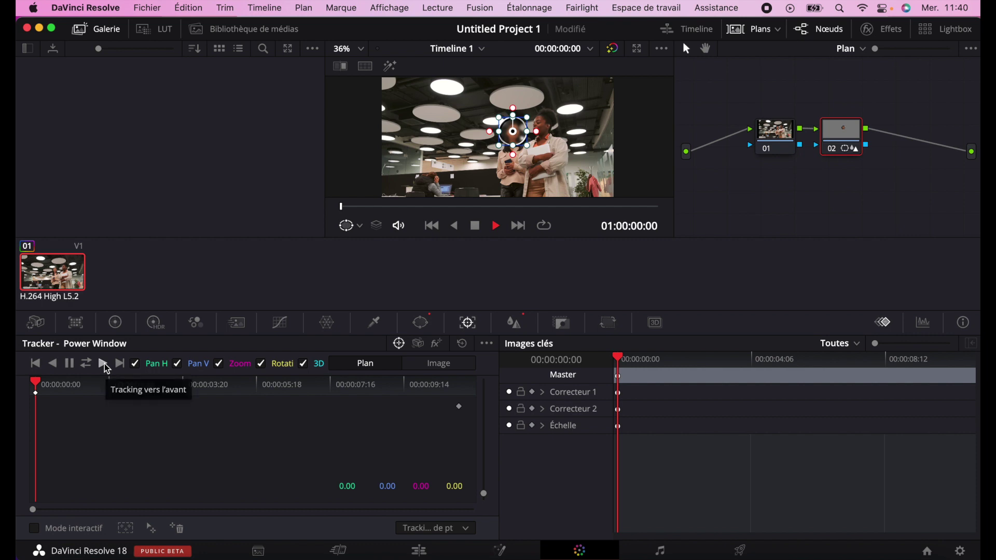
Track the circle window forward through the clip to about 00:00:10:04
{"action": "left_click", "coordinate": [104, 364]}
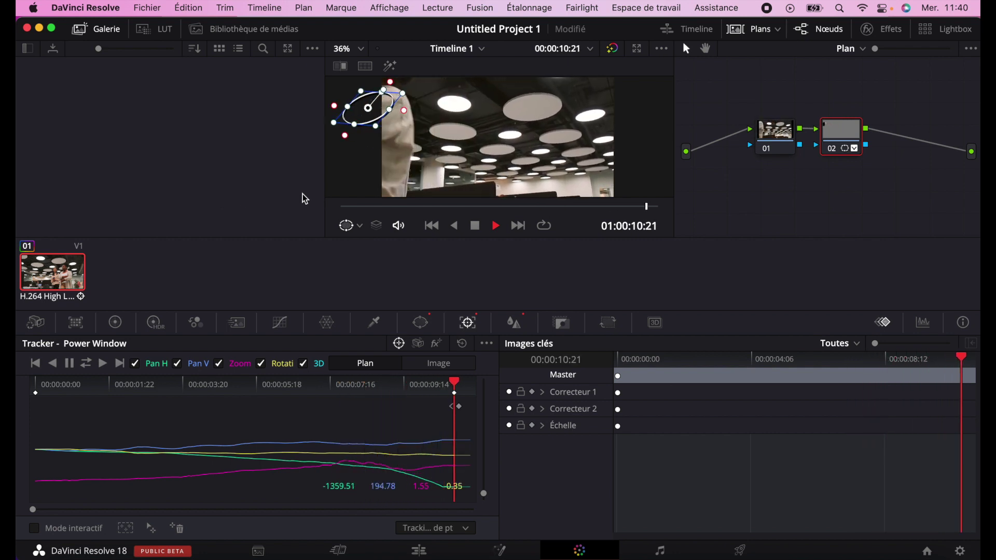
Replay the tracked blur, tightening the circle's soft edge around the left woman's face
{"action": "left_click", "coordinate": [432, 226]}
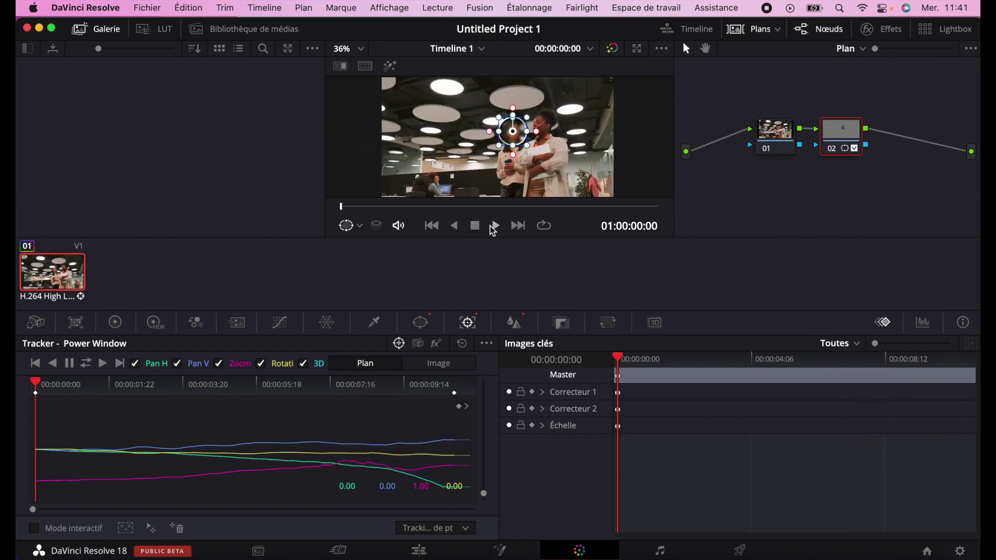
{"action": "left_click", "coordinate": [494, 228]}
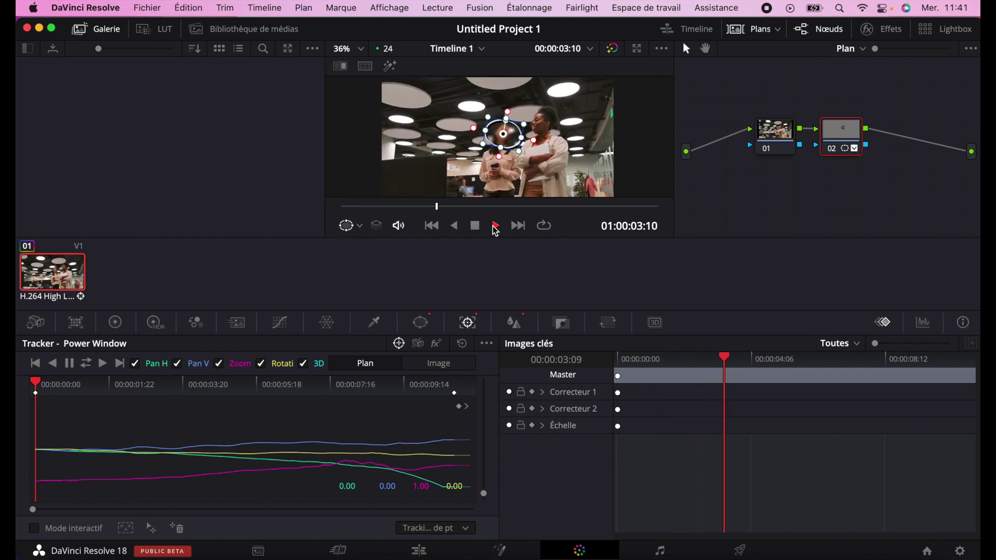
{"action": "left_click", "coordinate": [476, 228]}
{"action": "left_click_drag", "start_coordinate": [506, 129], "coordinate": [502, 129]}
{"action": "left_click", "coordinate": [496, 226]}
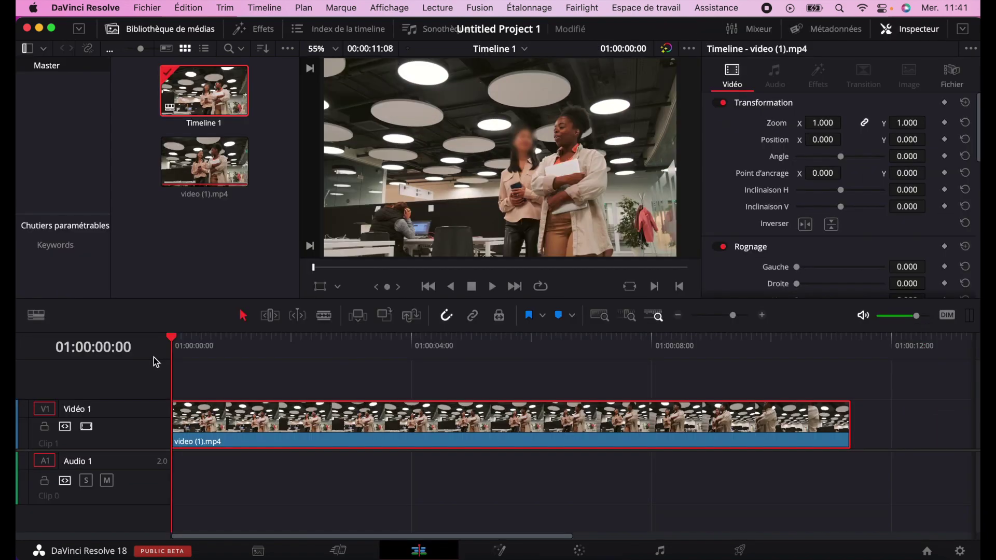
{"action": "key", "text": "space"}
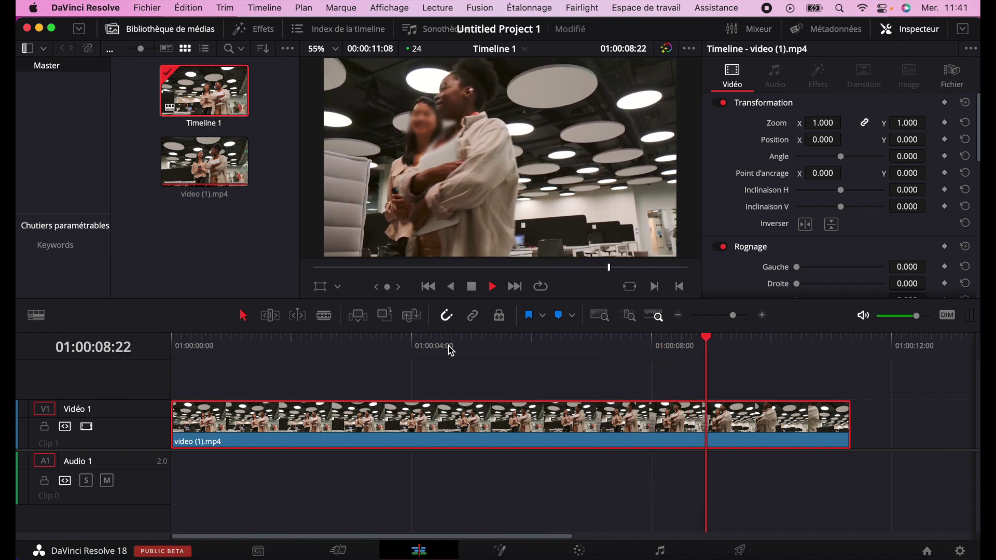
Stop playback, scrub back to 01:00:01:01 and return to the Color page
{"action": "key", "text": "space"}
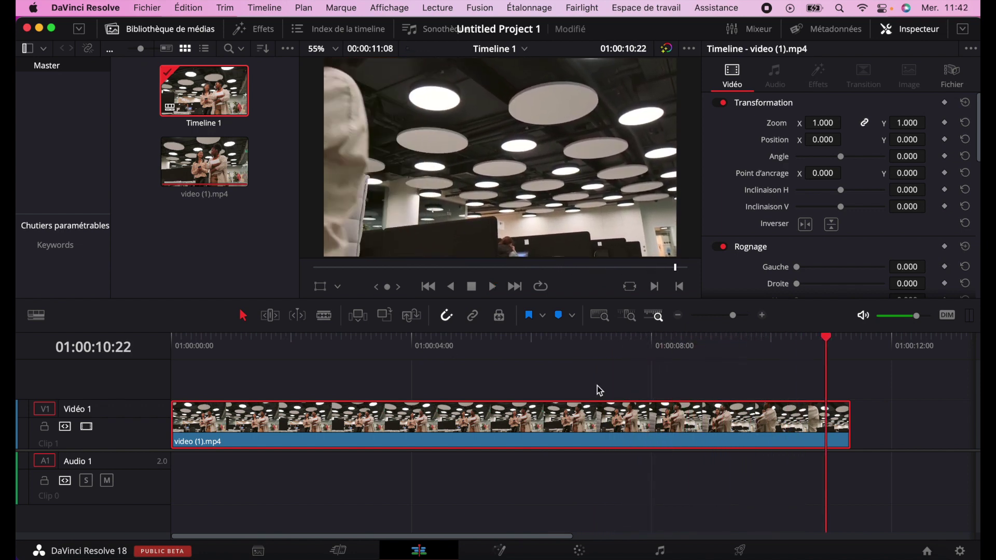
{"action": "left_click_drag", "start_coordinate": [833, 344], "coordinate": [472, 359]}
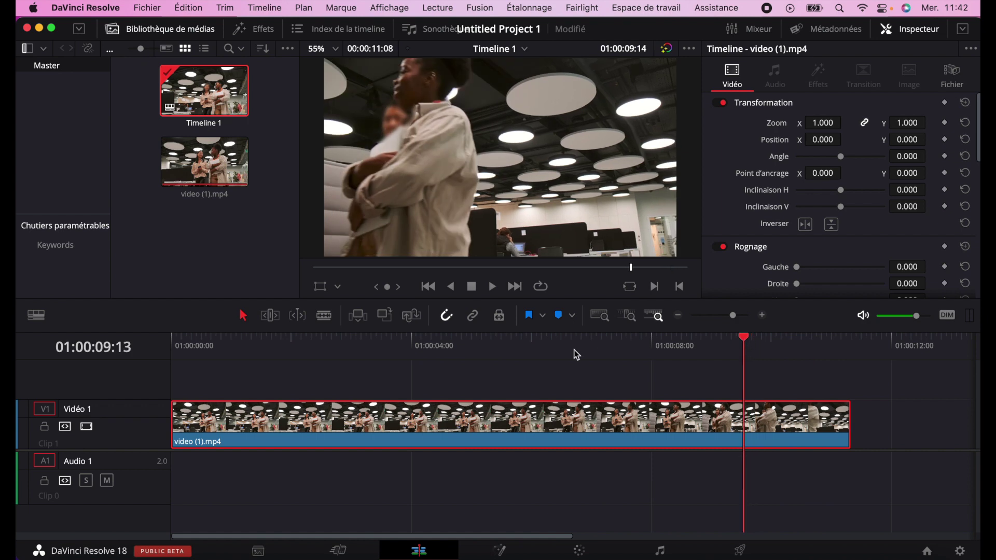
{"action": "left_click_drag", "start_coordinate": [472, 359], "coordinate": [234, 345]}
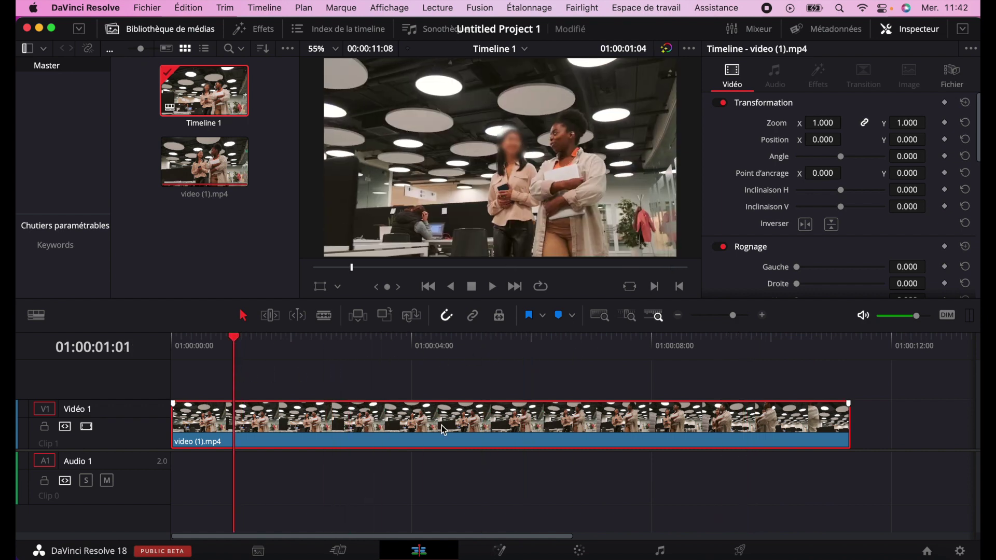
{"action": "left_click", "coordinate": [580, 555]}
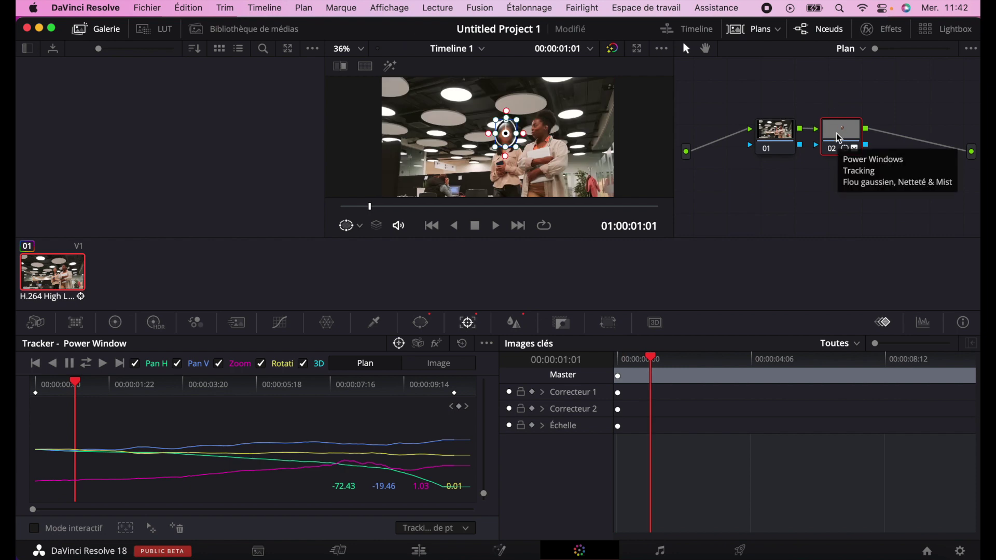
Add serial node 03 after node 02 and raise its blur radius
{"action": "right_click", "coordinate": [840, 139]}
{"action": "mouse_move", "coordinate": [876, 202]}
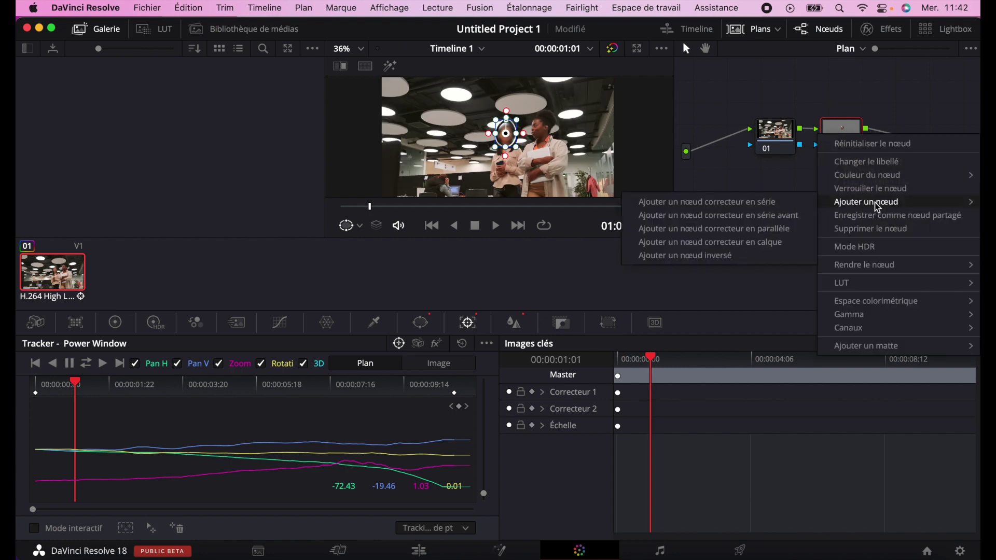
{"action": "left_click", "coordinate": [786, 207]}
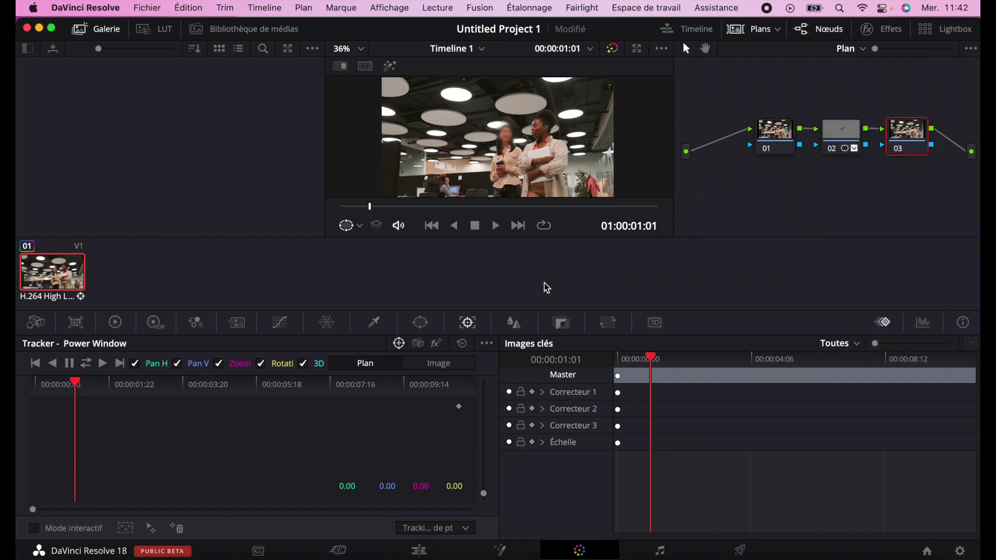
{"action": "left_click", "coordinate": [514, 324]}
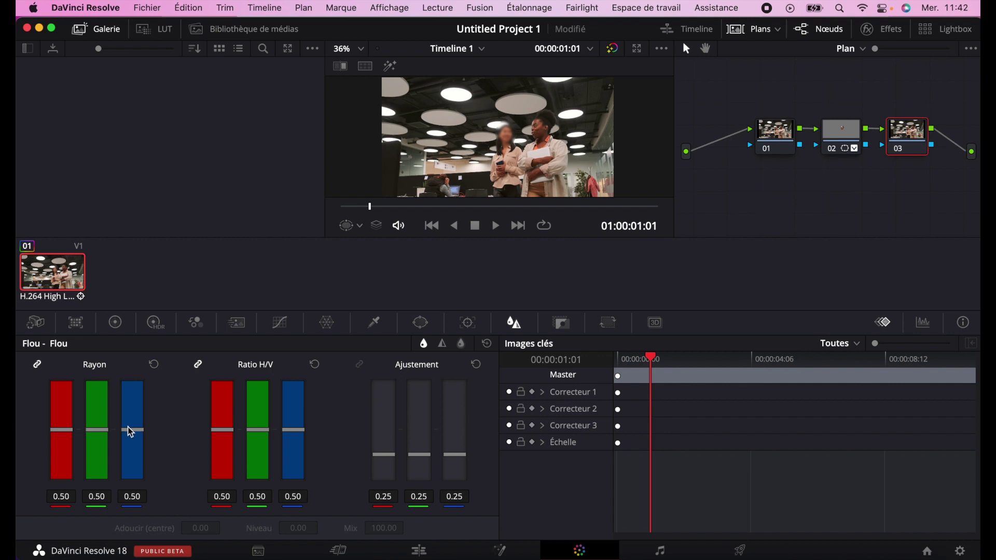
{"action": "left_click_drag", "start_coordinate": [128, 437], "coordinate": [128, 410]}
Place a small circular window on node 03 over the second woman's face
{"action": "left_click", "coordinate": [420, 323]}
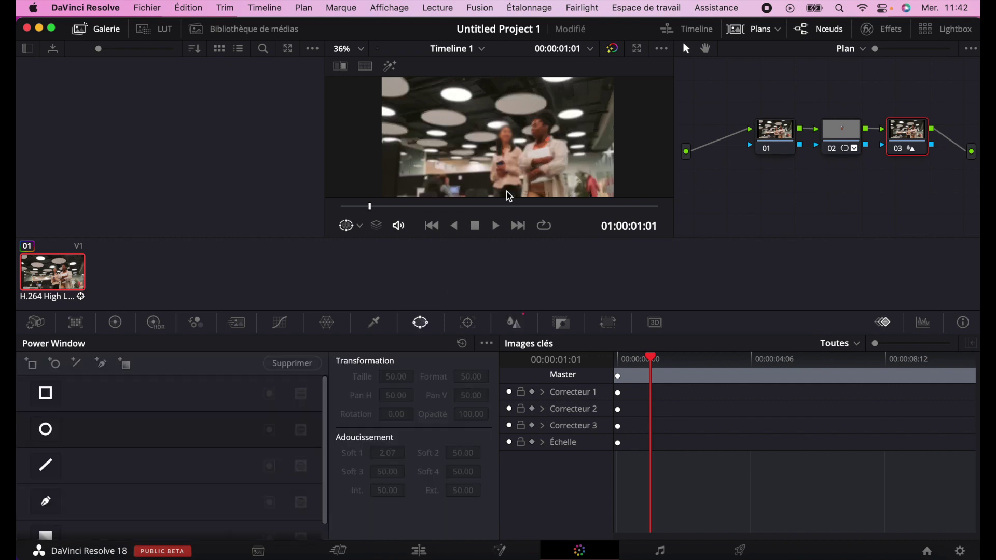
{"action": "left_click", "coordinate": [45, 429]}
{"action": "mouse_move", "coordinate": [482, 182]}
{"action": "left_mouse_down"}
{"action": "mouse_move", "coordinate": [489, 162]}
{"action": "mouse_move", "coordinate": [541, 127]}
{"action": "left_mouse_up"}
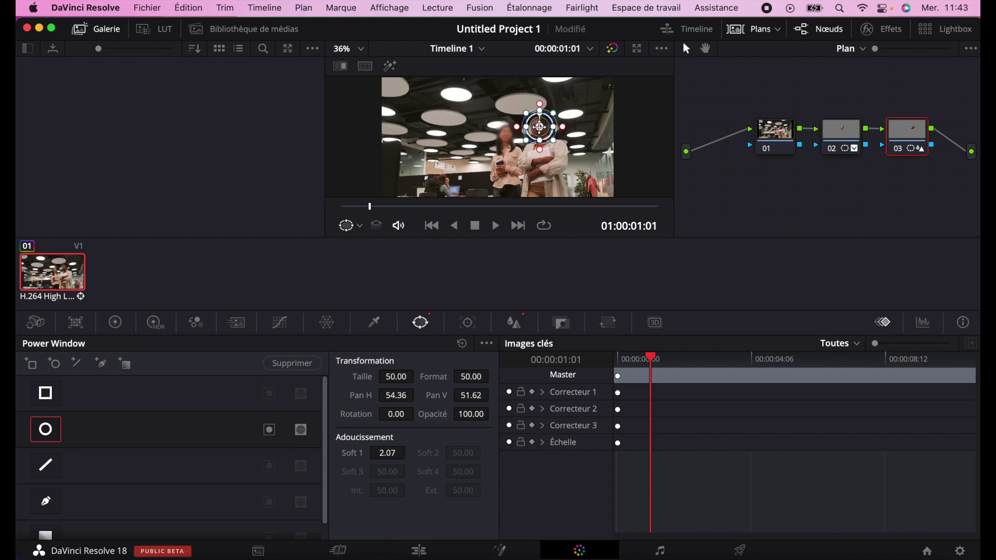
{"action": "left_click", "coordinate": [473, 326]}
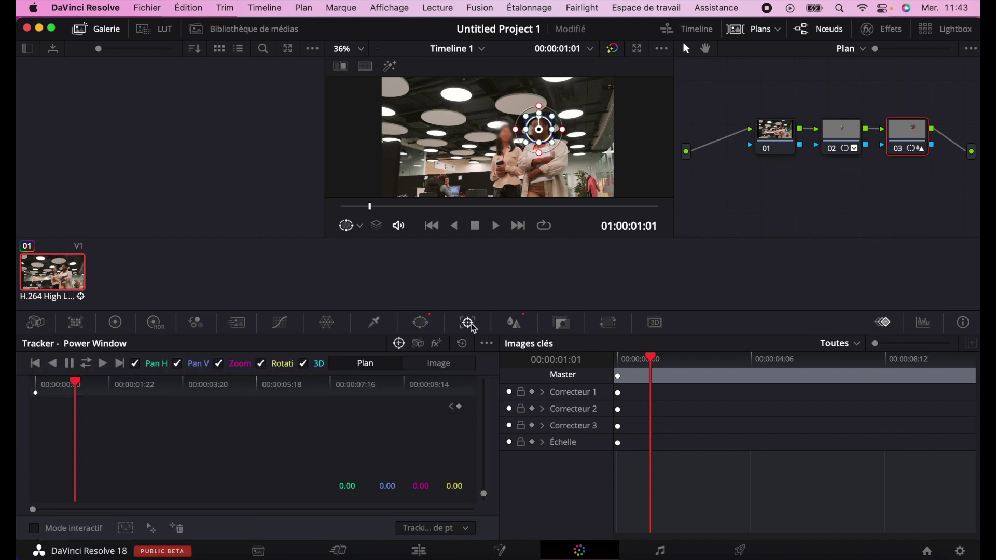
Track node 03's circle window forward along the second woman's face
{"action": "left_click", "coordinate": [104, 365]}
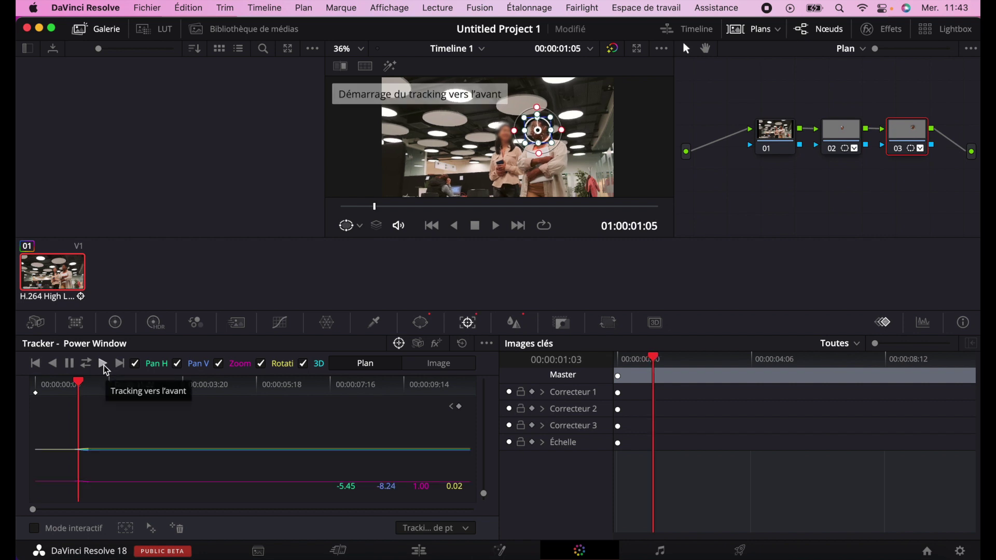